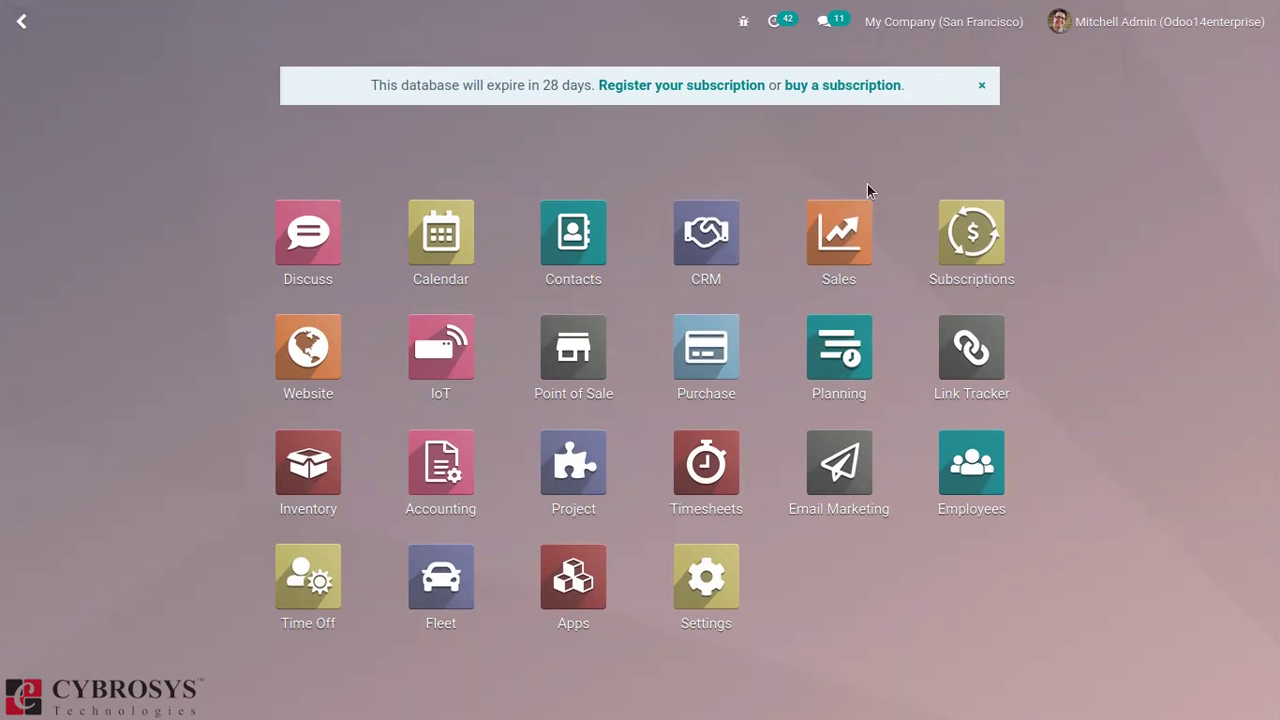
Step: Verify in Sales settings, filtered by 'add', that Customer Addresses is ticked, then clear the filter
left_click(839, 253)
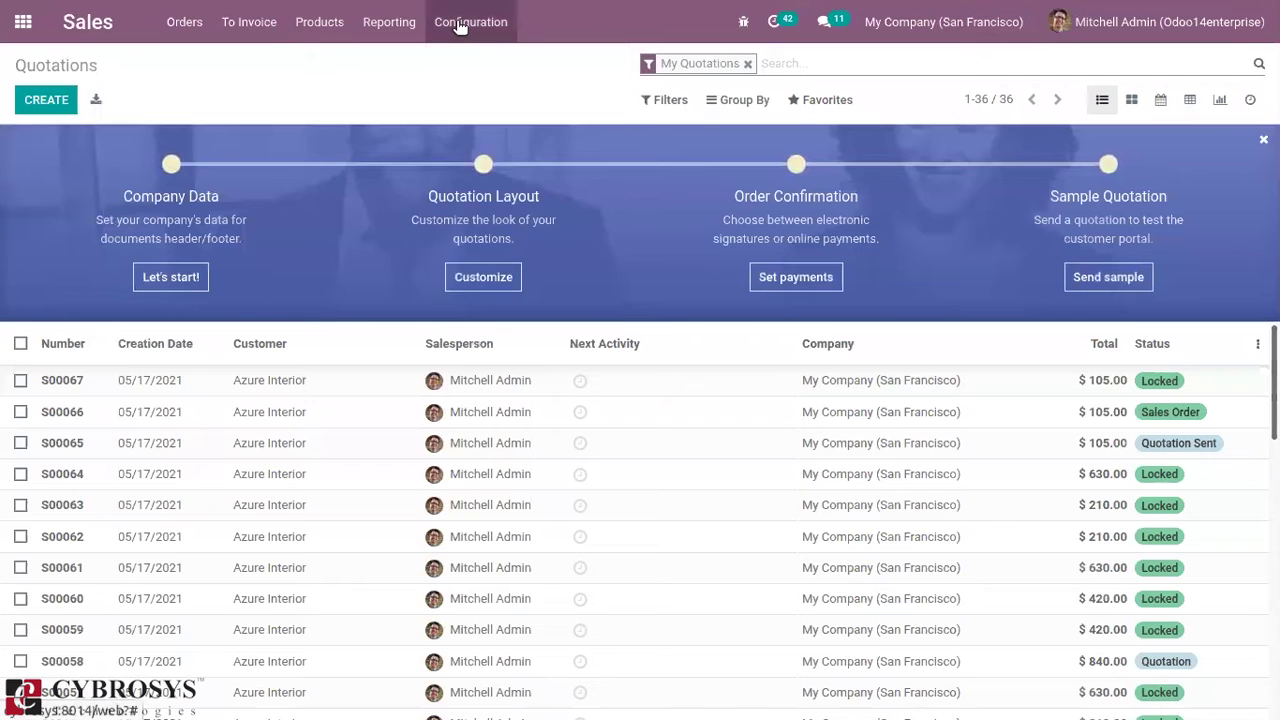
left_click(459, 26)
left_click(451, 59)
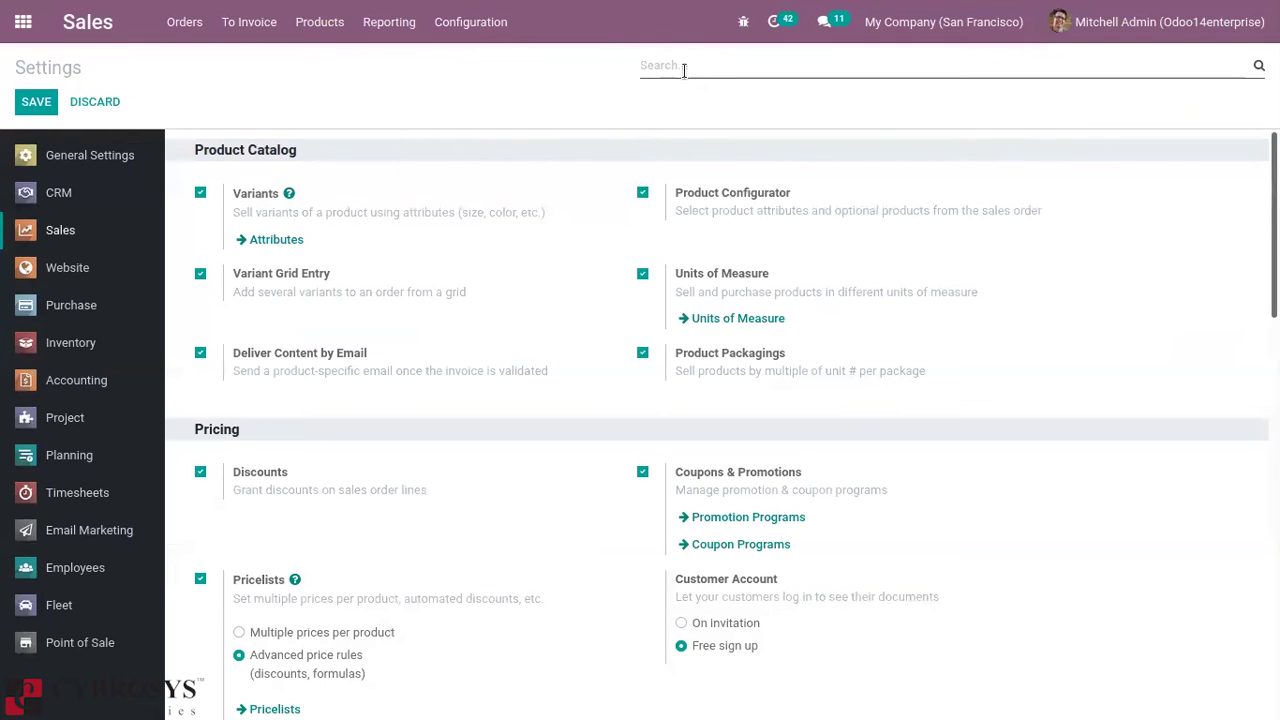
type("add")
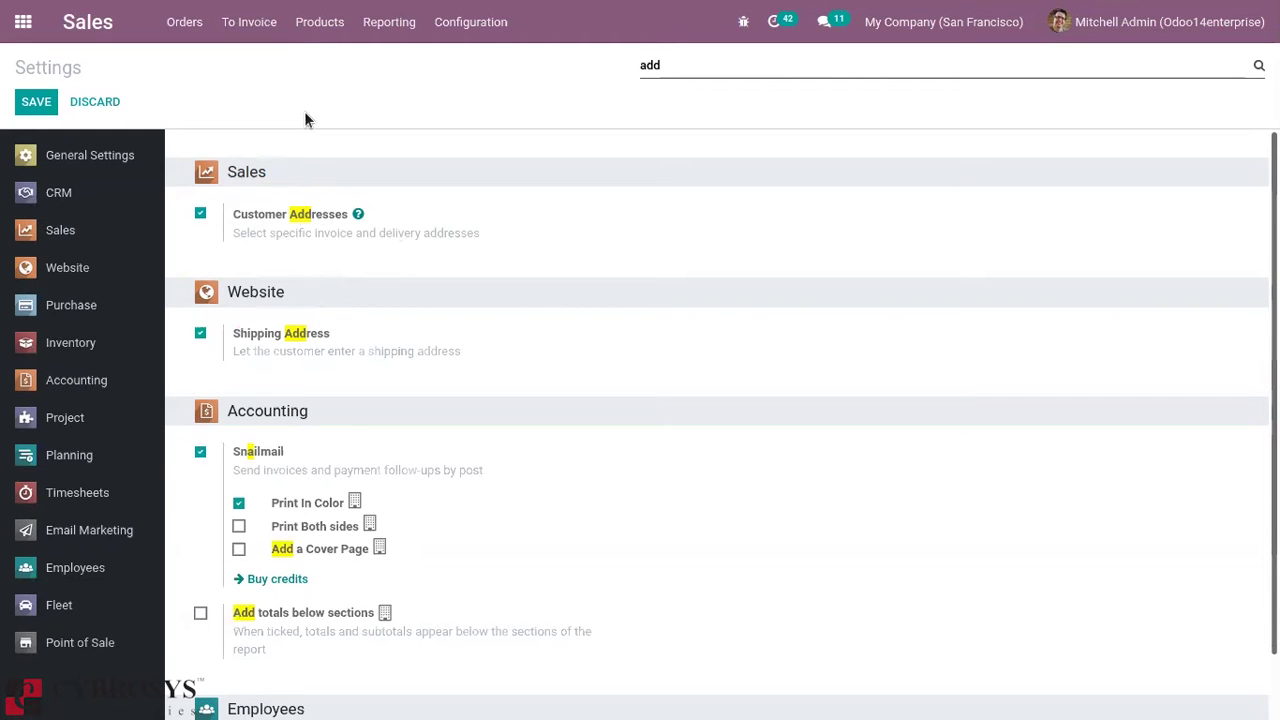
key("BackSpace")
key("BackSpace")
key("BackSpace")
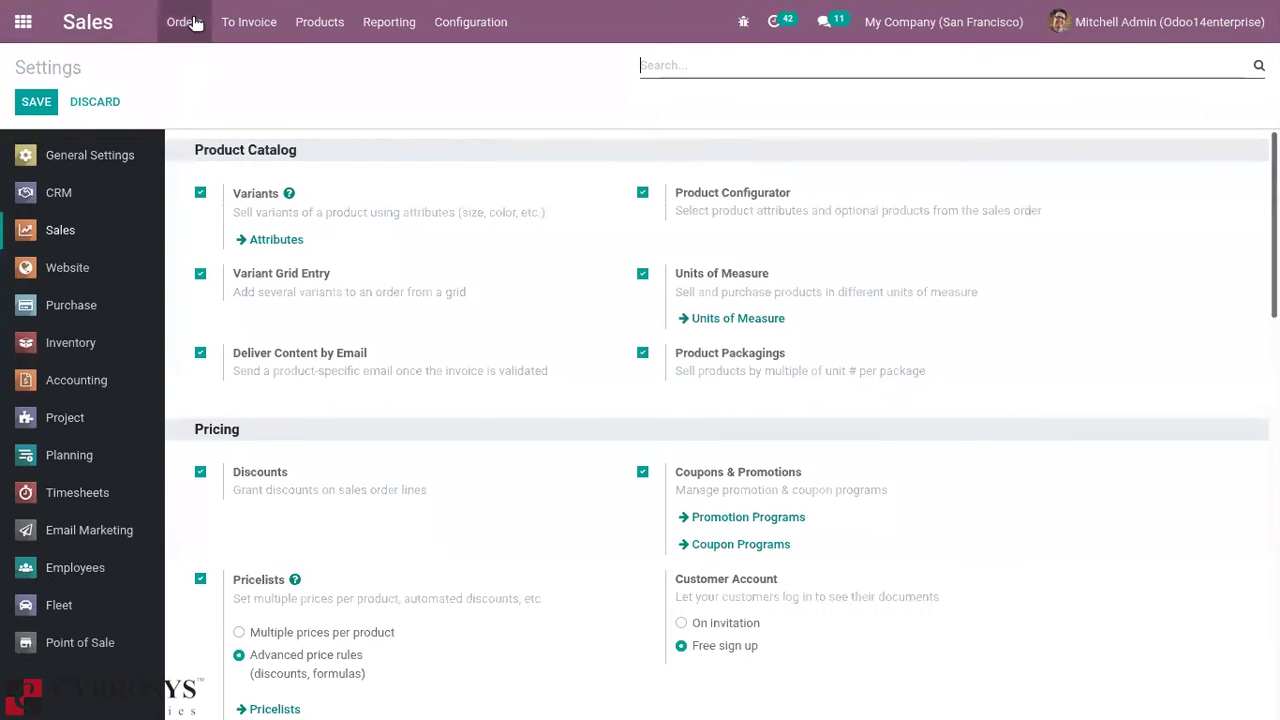
Step: Create a new quotation from the Quotations list with Azure Interior as the customer
left_click(190, 21)
left_click(212, 64)
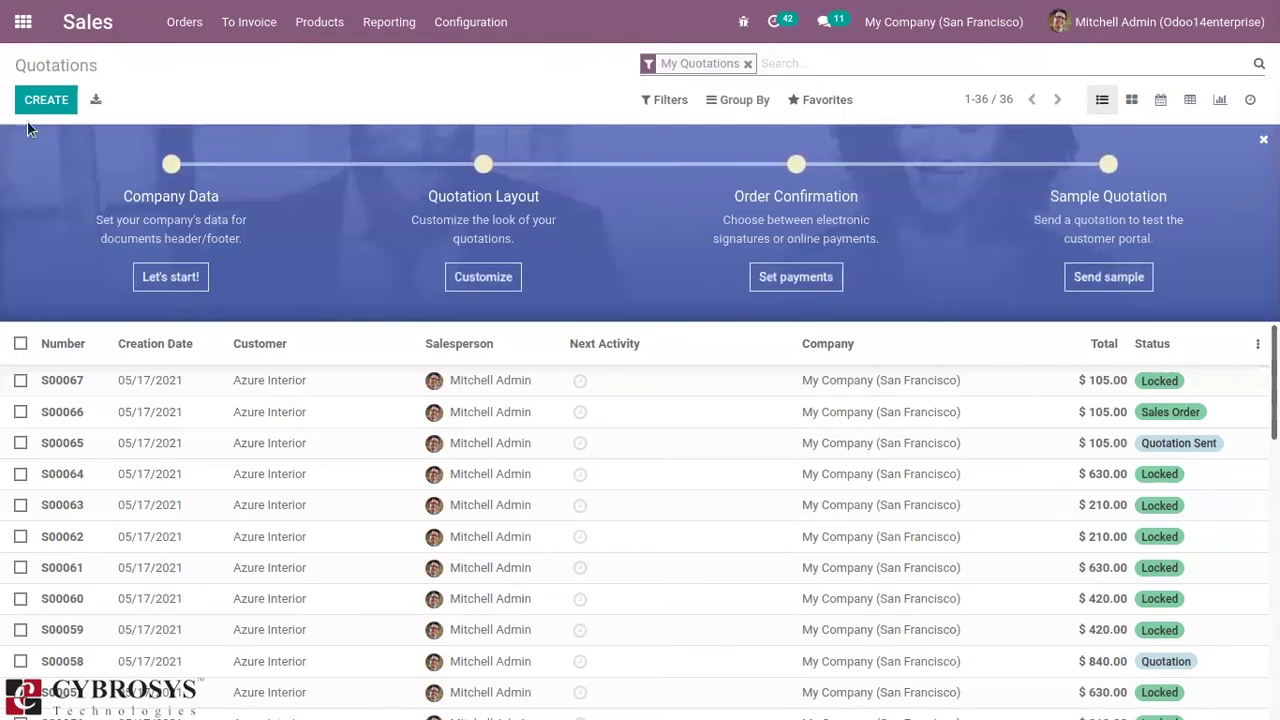
left_click(55, 97)
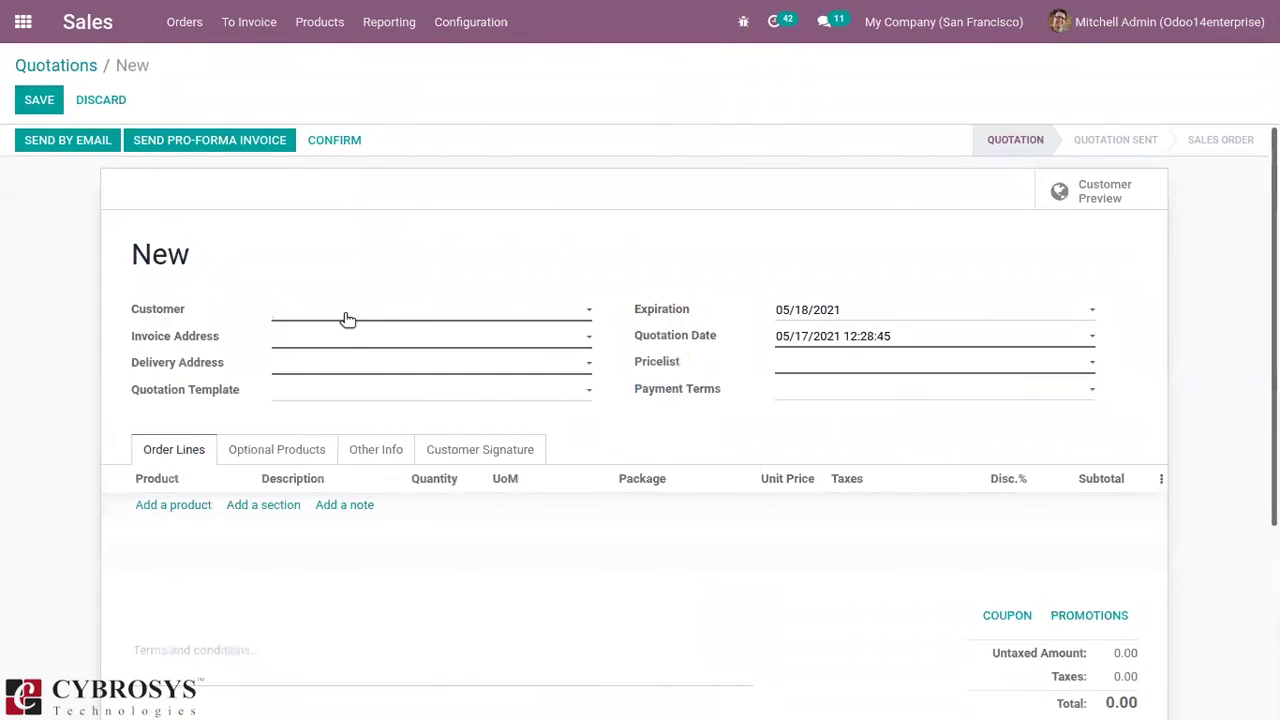
left_click(347, 316)
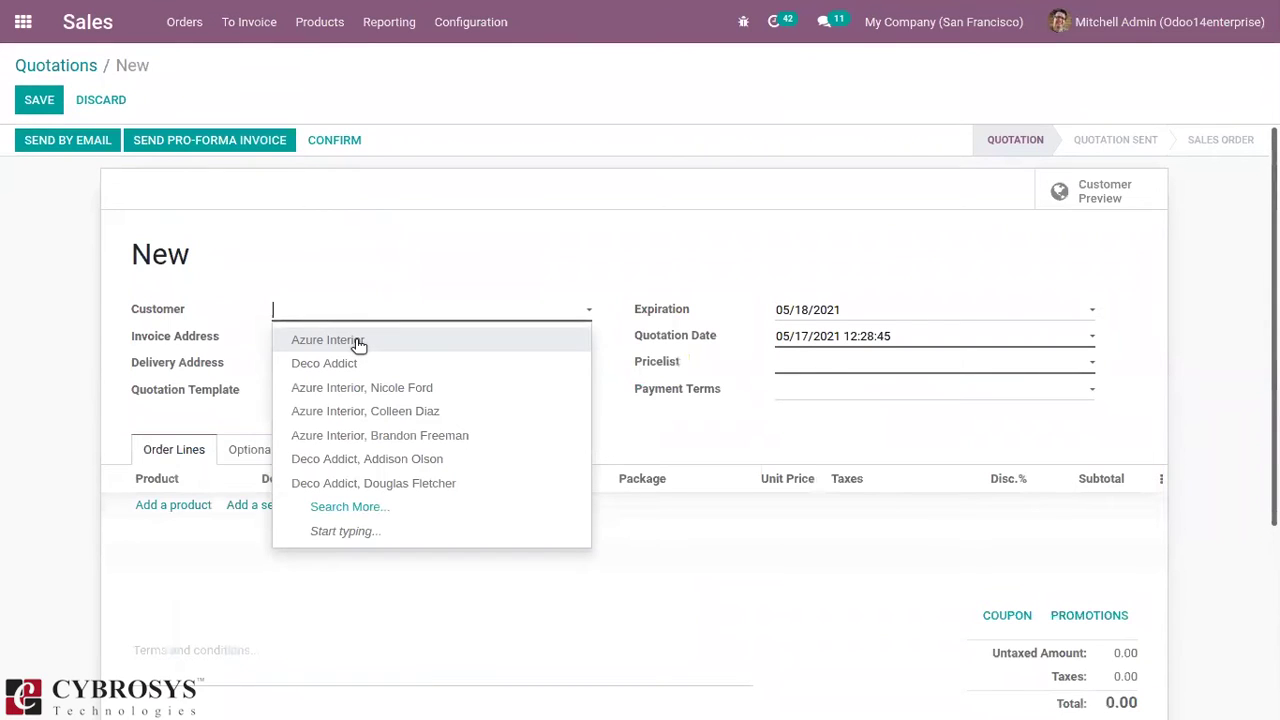
left_click(358, 341)
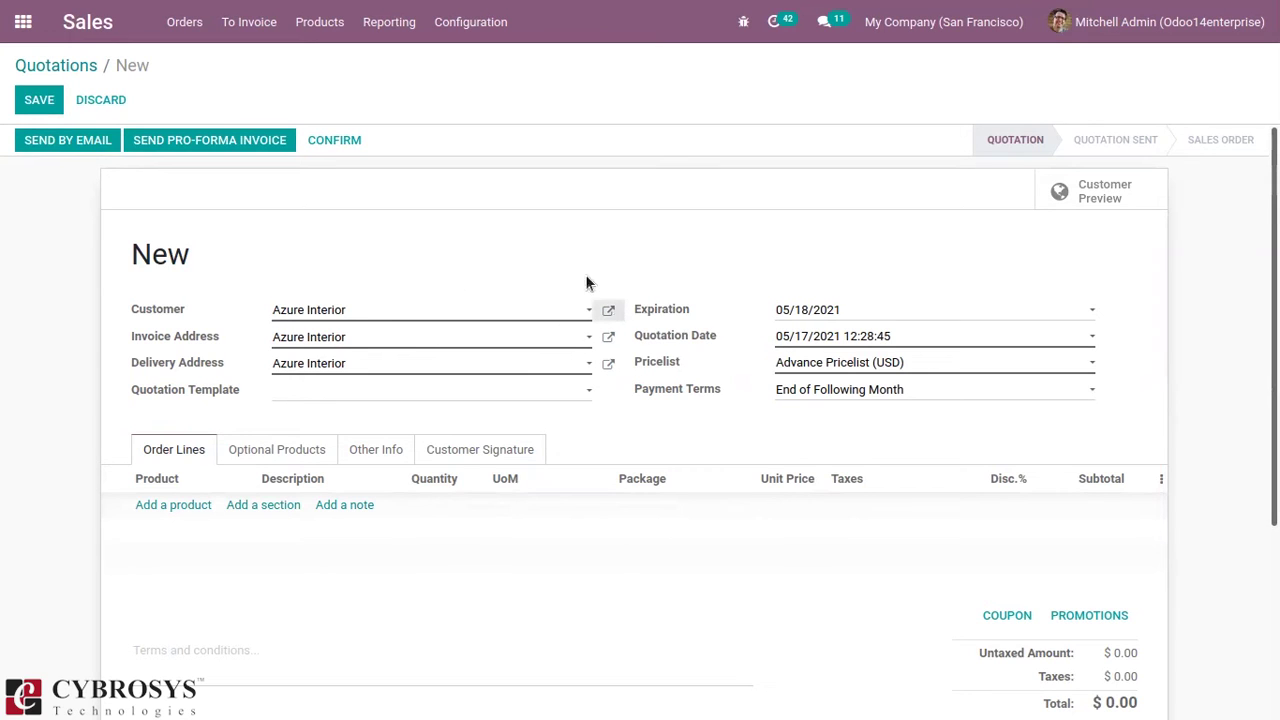
Step: Open Azure Interior's customer record and scroll down to its Contacts & Addresses tab
left_click(607, 312)
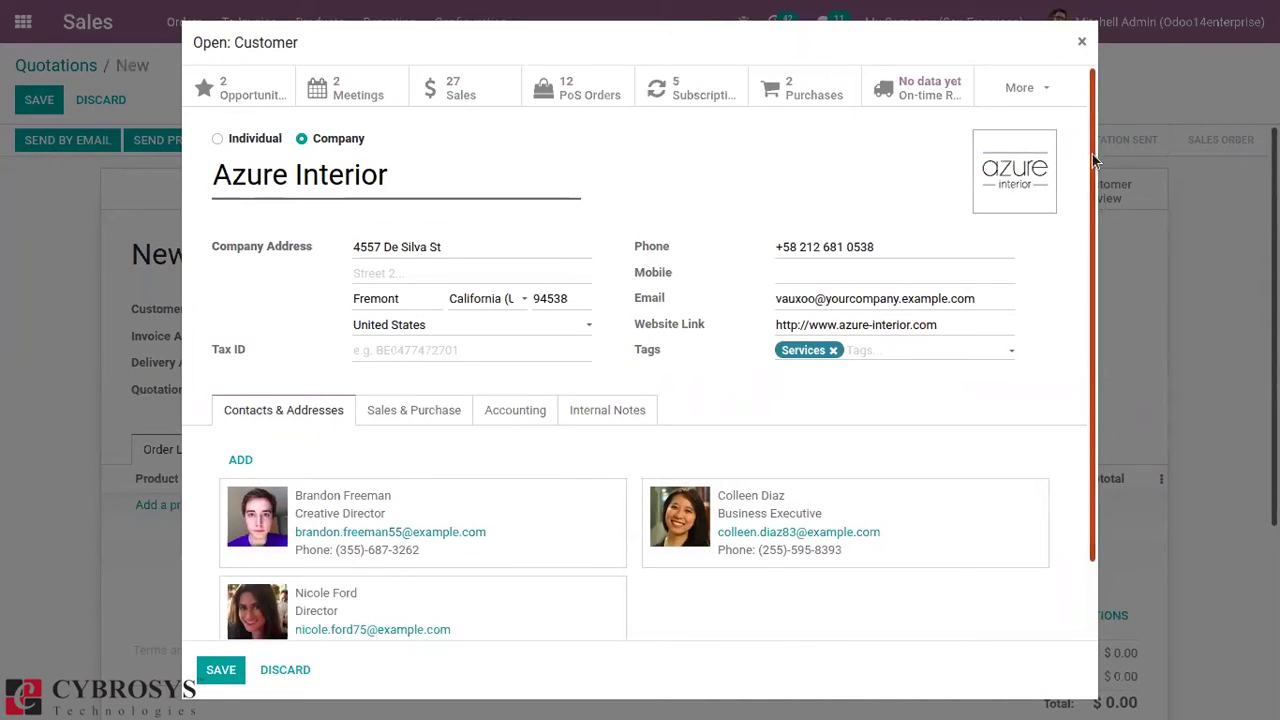
left_click_drag(1091, 152, 1109, 282)
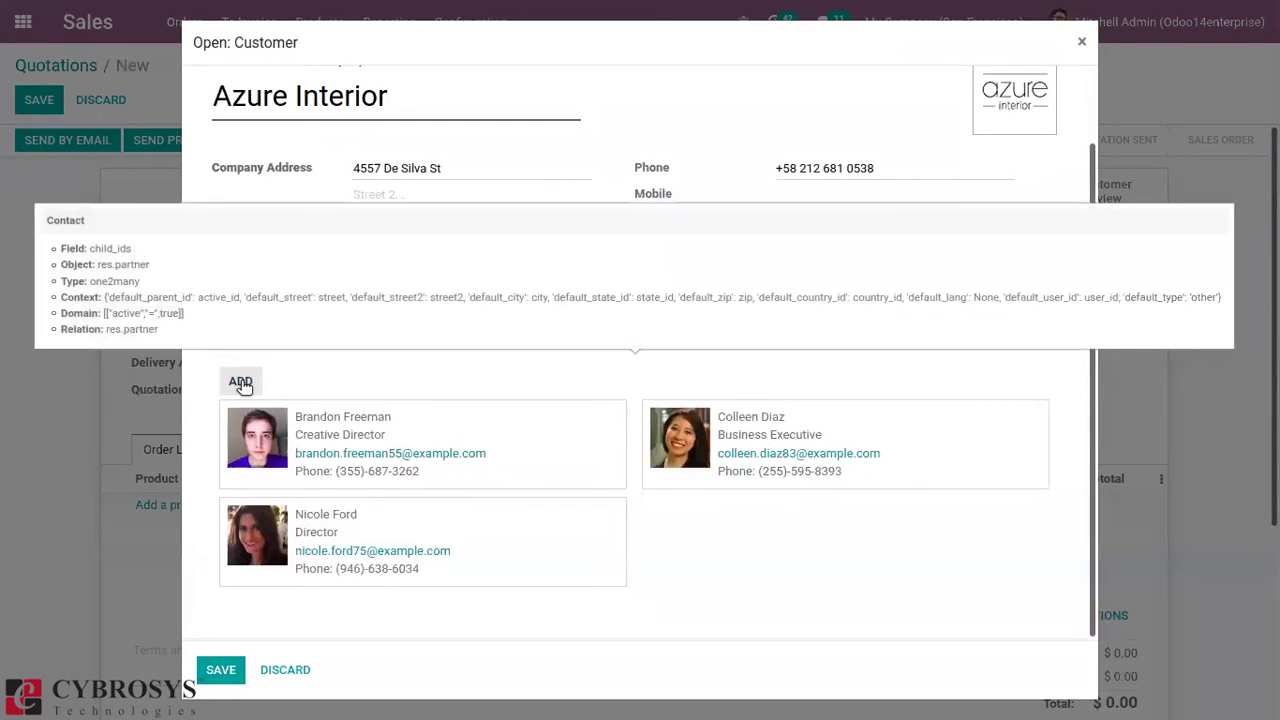
left_click(516, 441)
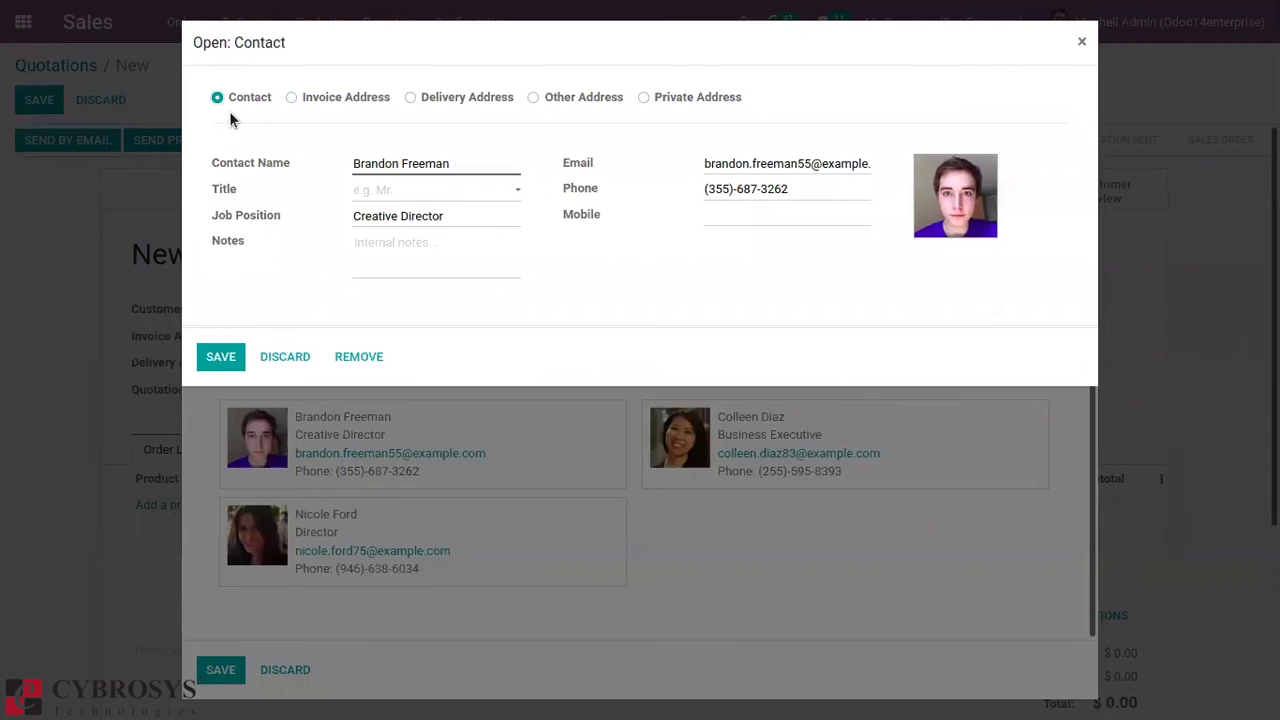
left_click(335, 95)
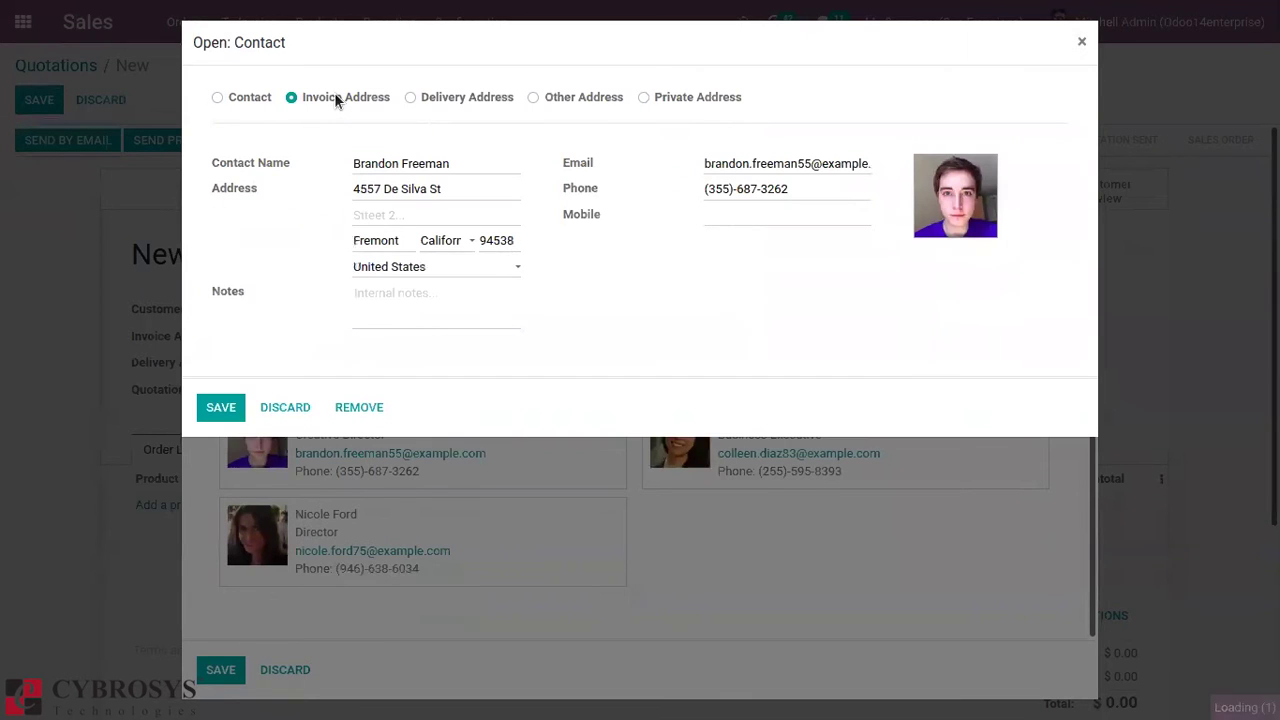
left_click(475, 100)
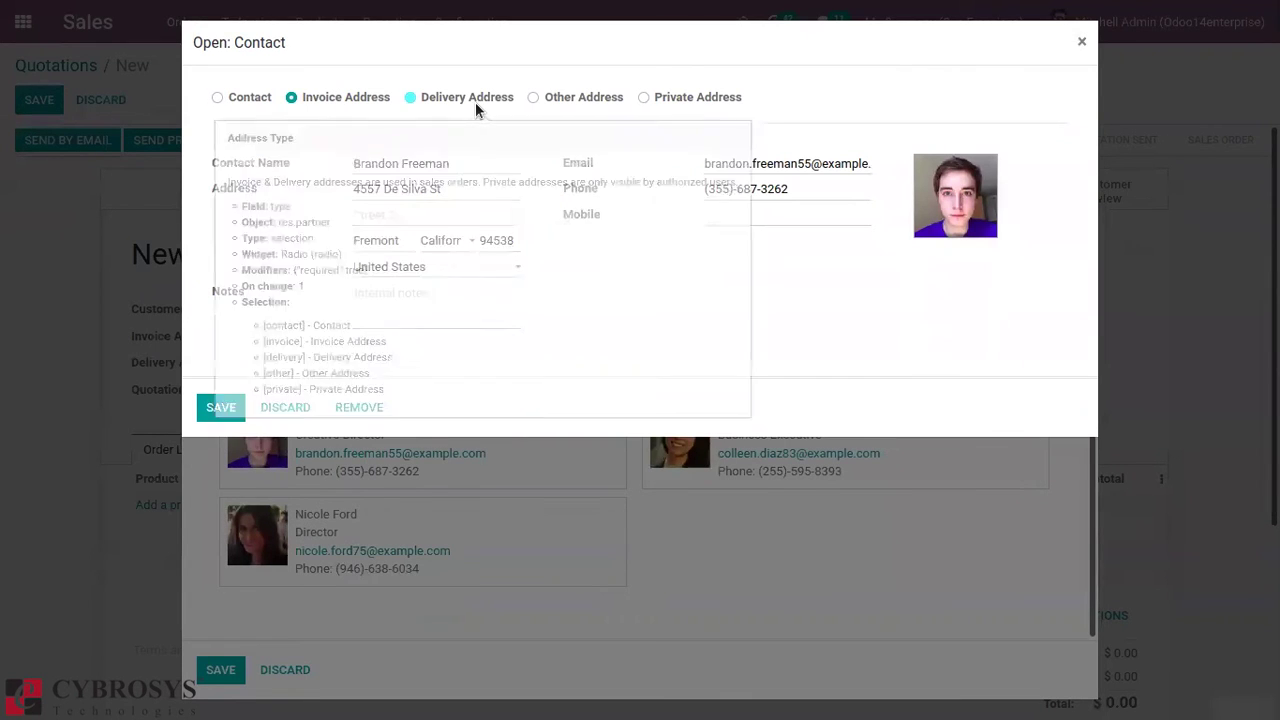
left_click(351, 98)
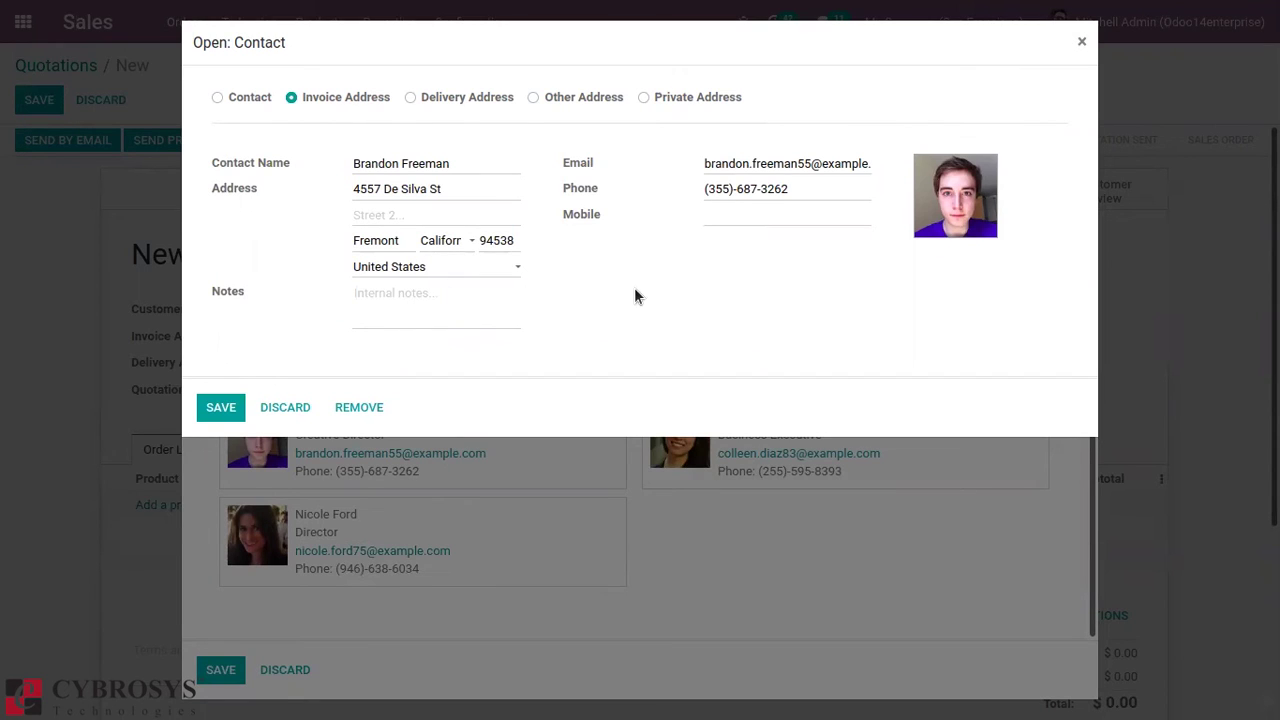
left_click(454, 97)
left_click(581, 104)
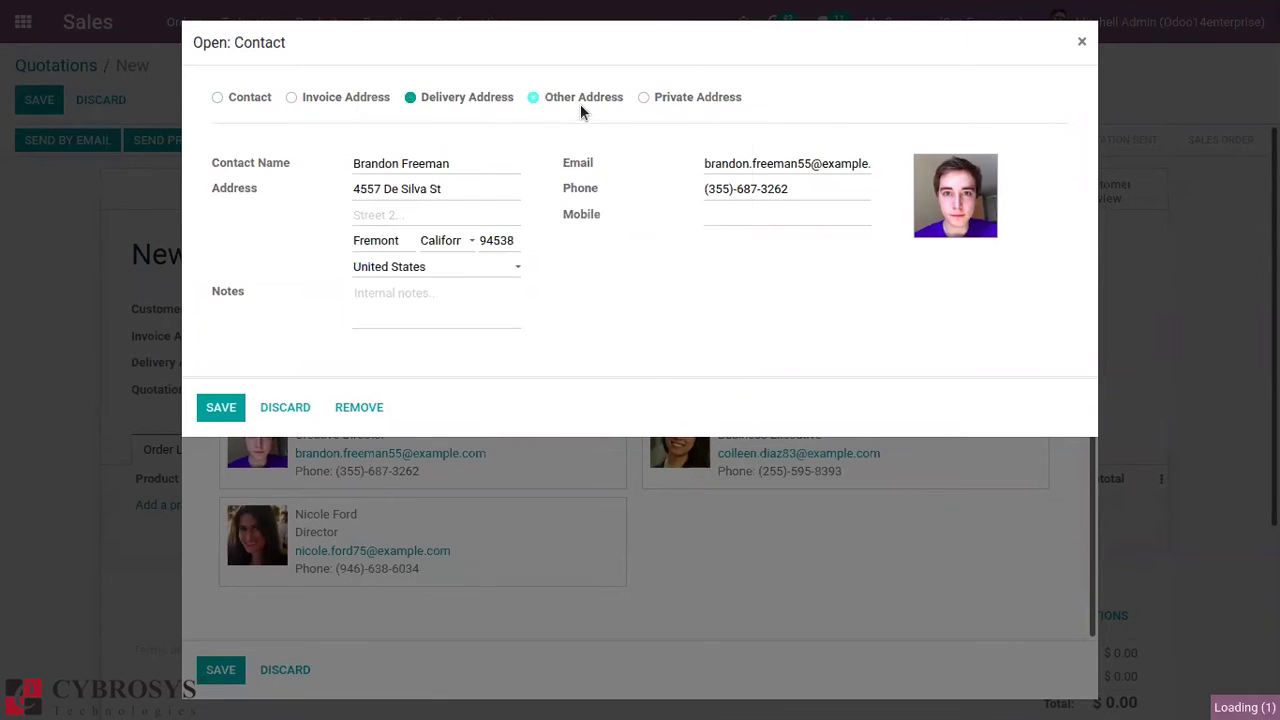
left_click(685, 98)
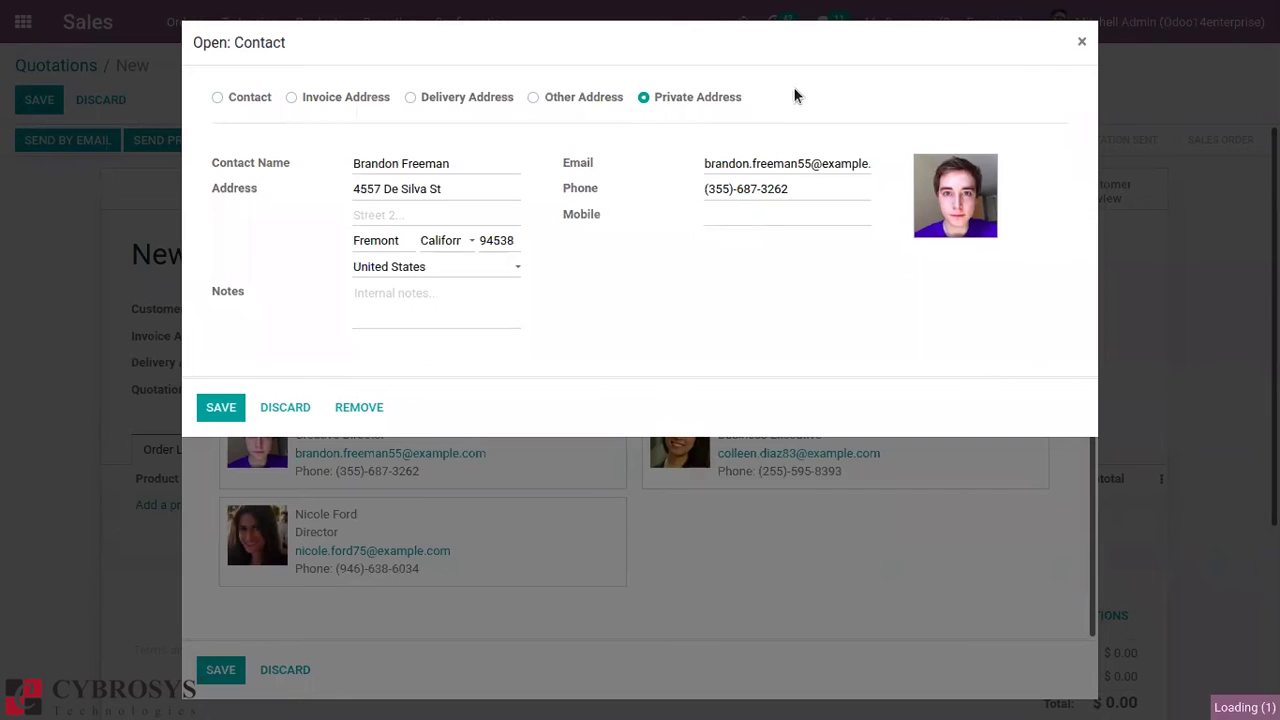
left_click(1080, 42)
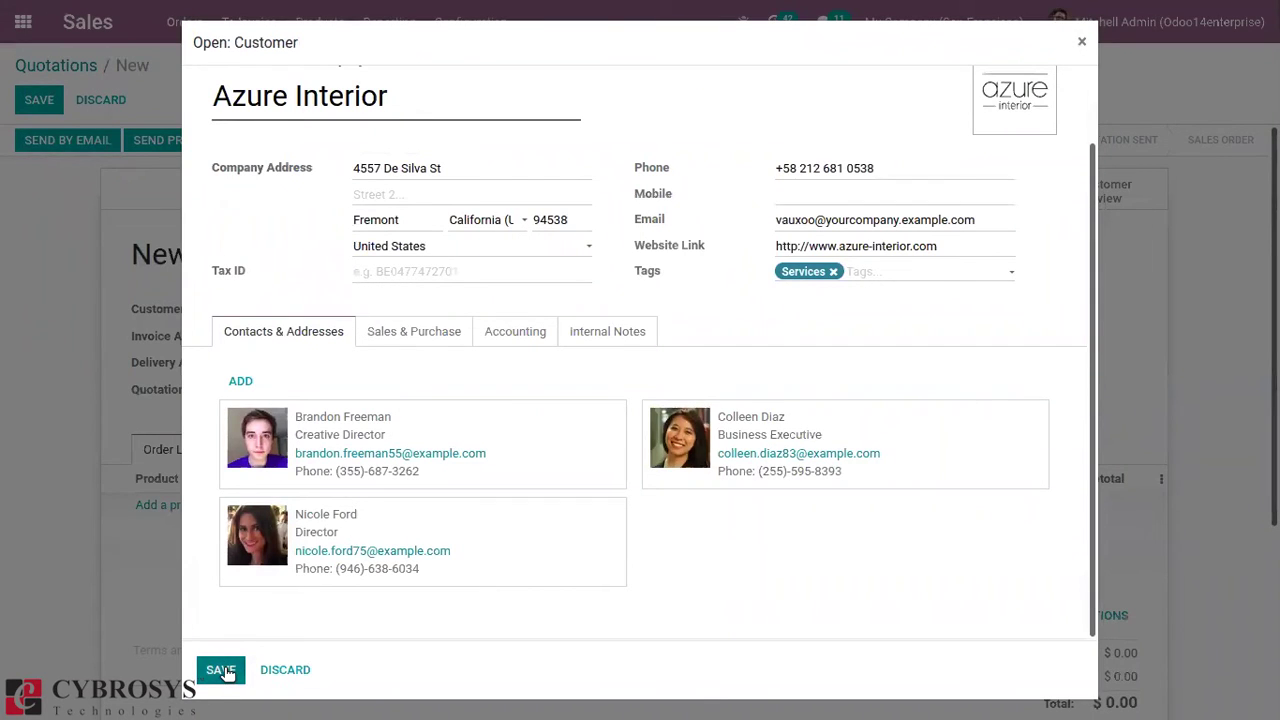
Step: Add an Acoustic Bloc Screens line and confirm the quotation as sales order S00068
left_click(283, 670)
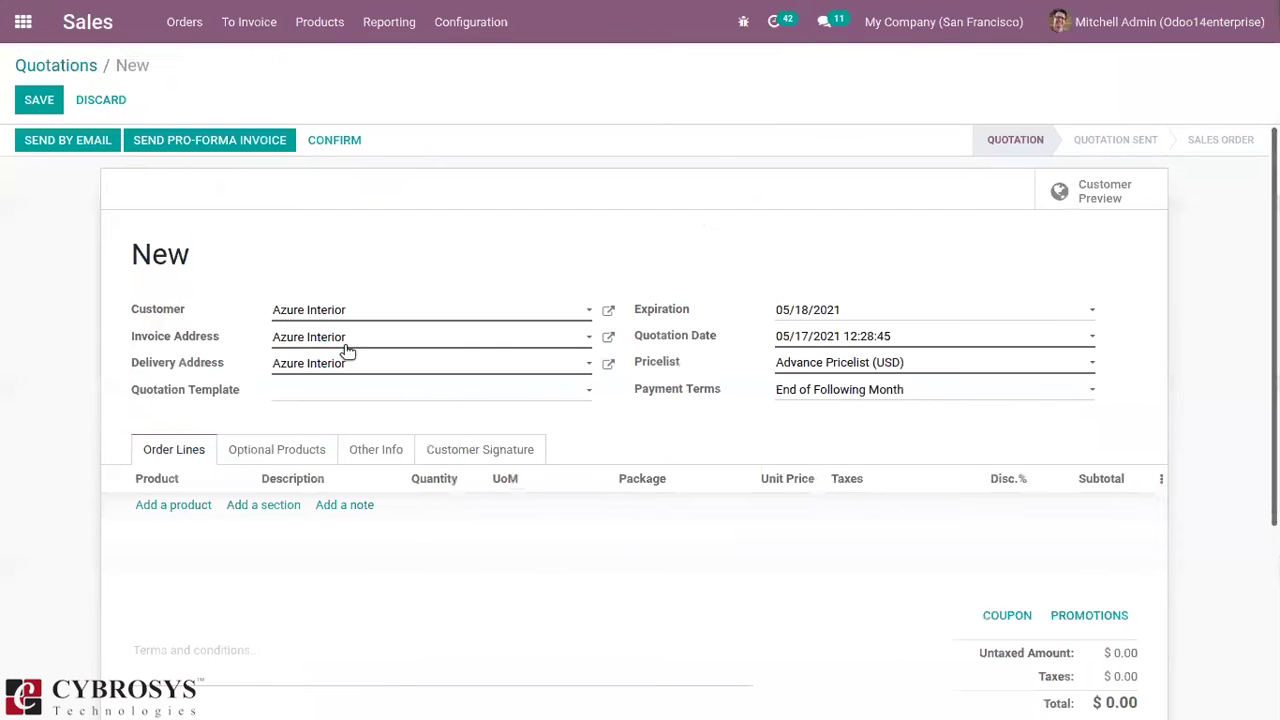
left_click(164, 509)
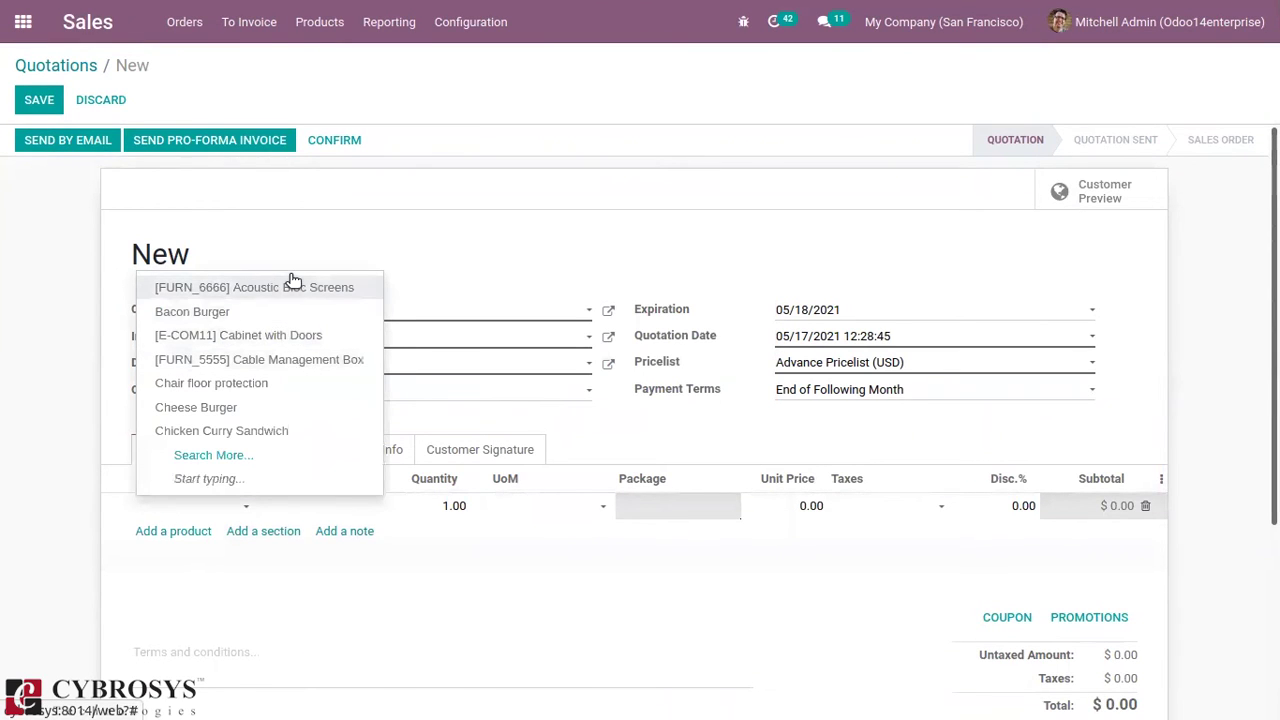
left_click(292, 285)
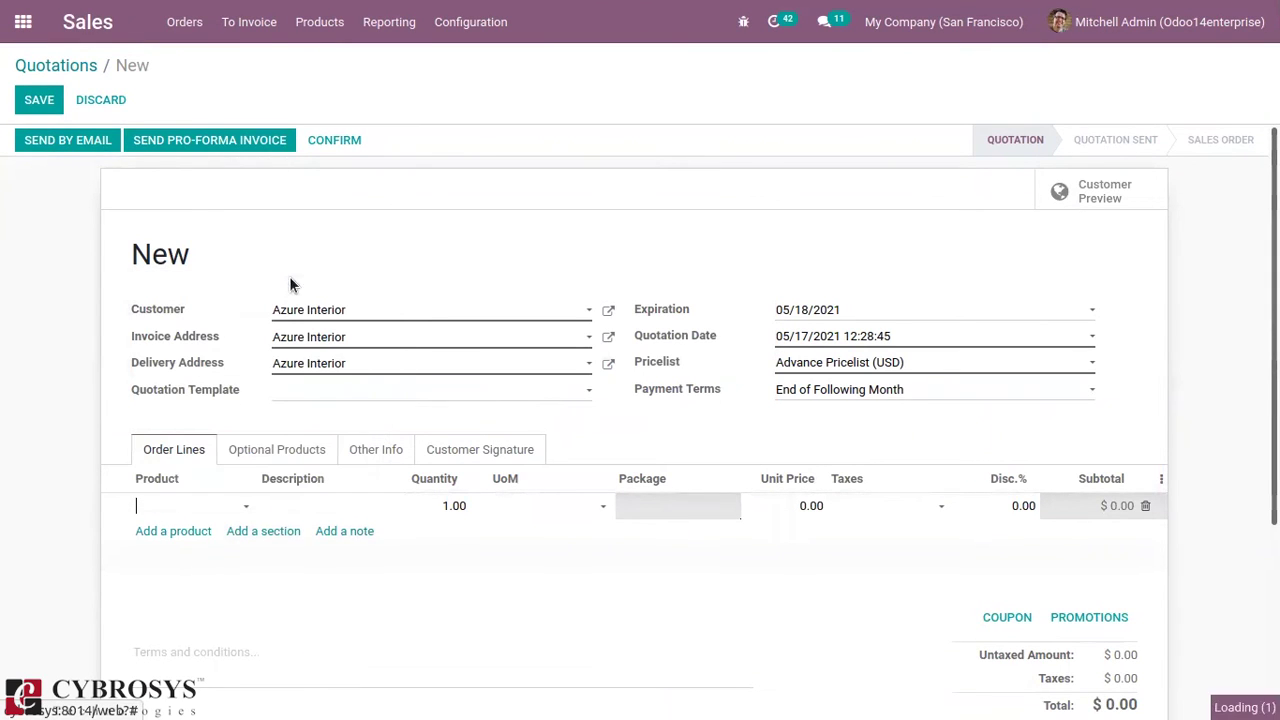
left_click(333, 143)
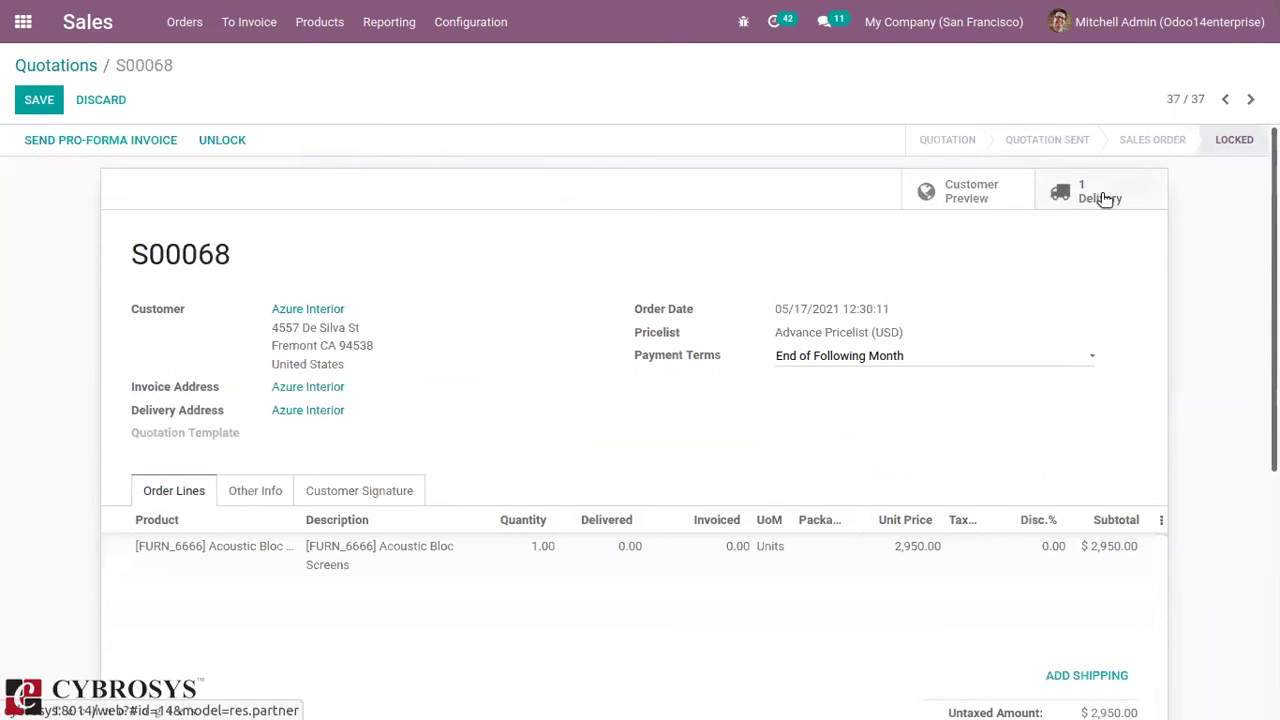
left_click(1102, 196)
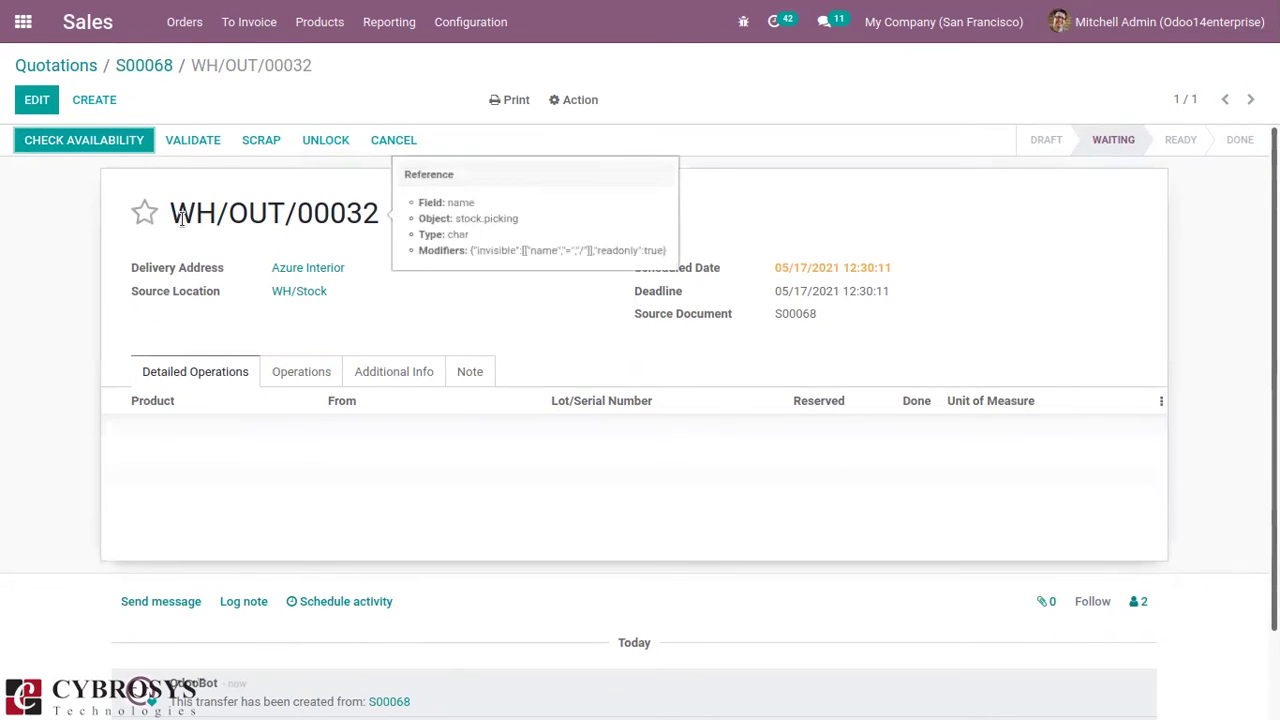
left_click(112, 142)
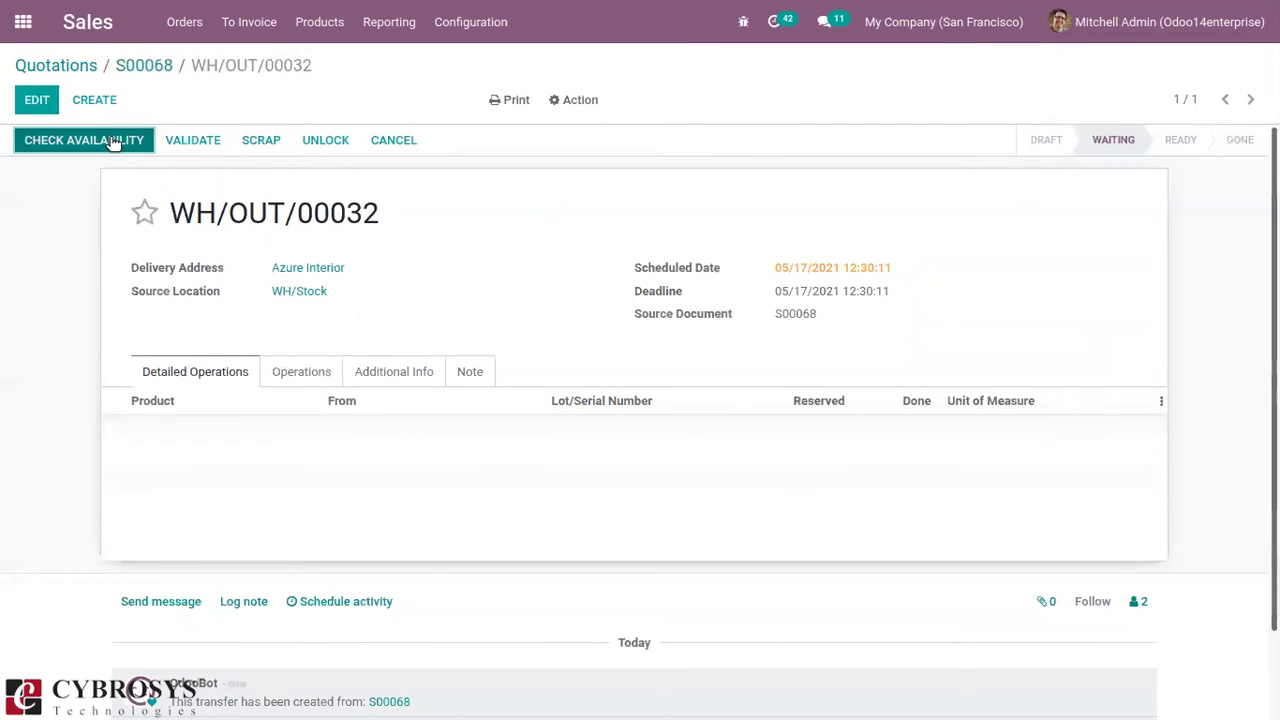
left_click(147, 67)
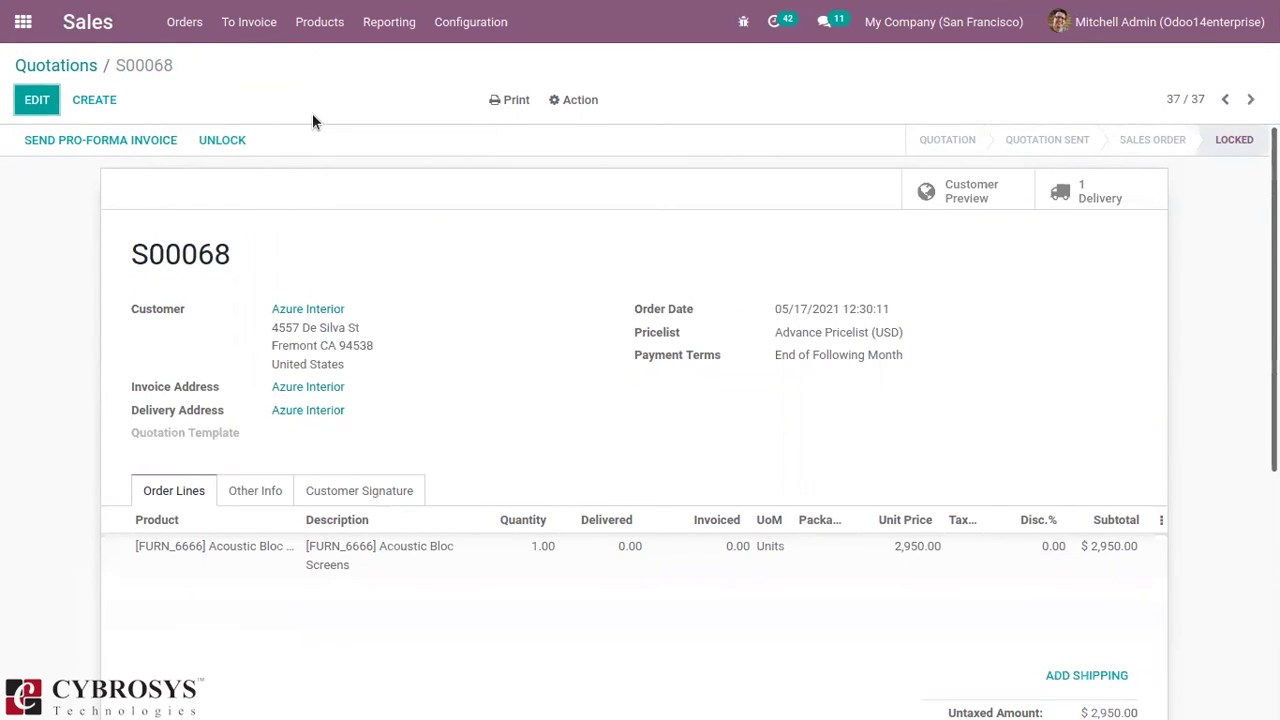
Step: Open Azure Interior's company record from the Orders > Customers list
left_click(175, 37)
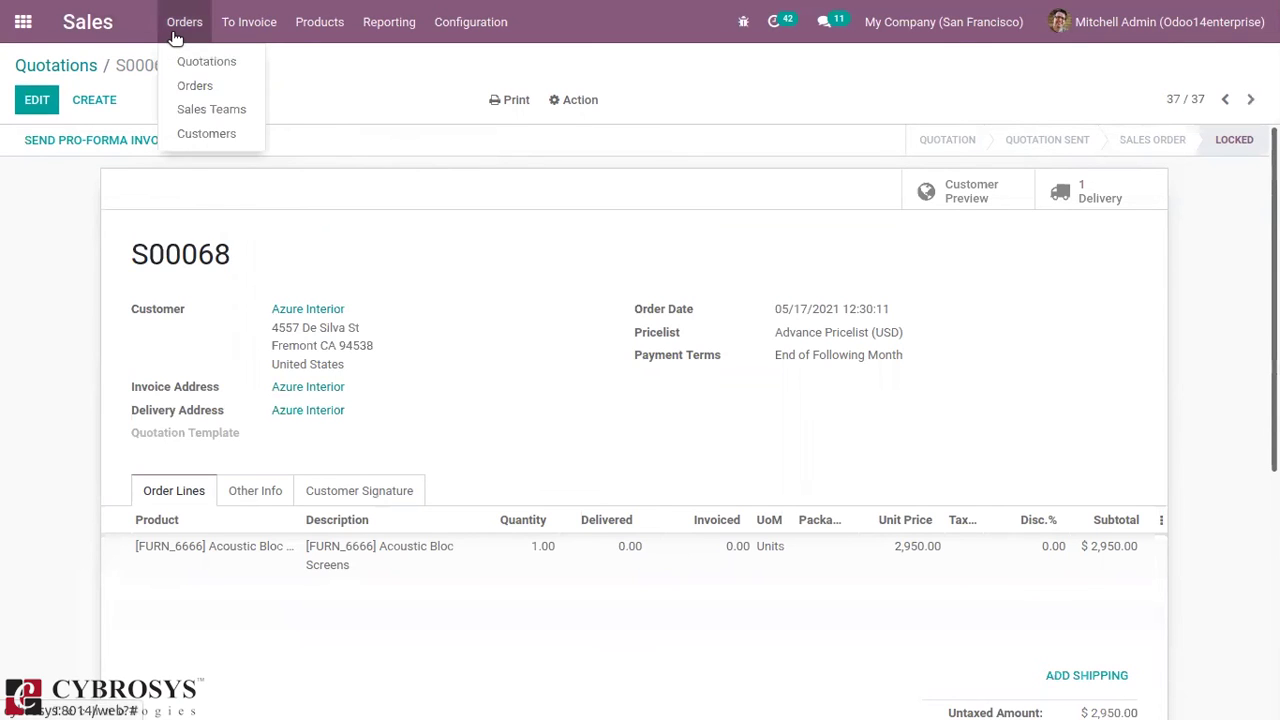
left_click(192, 136)
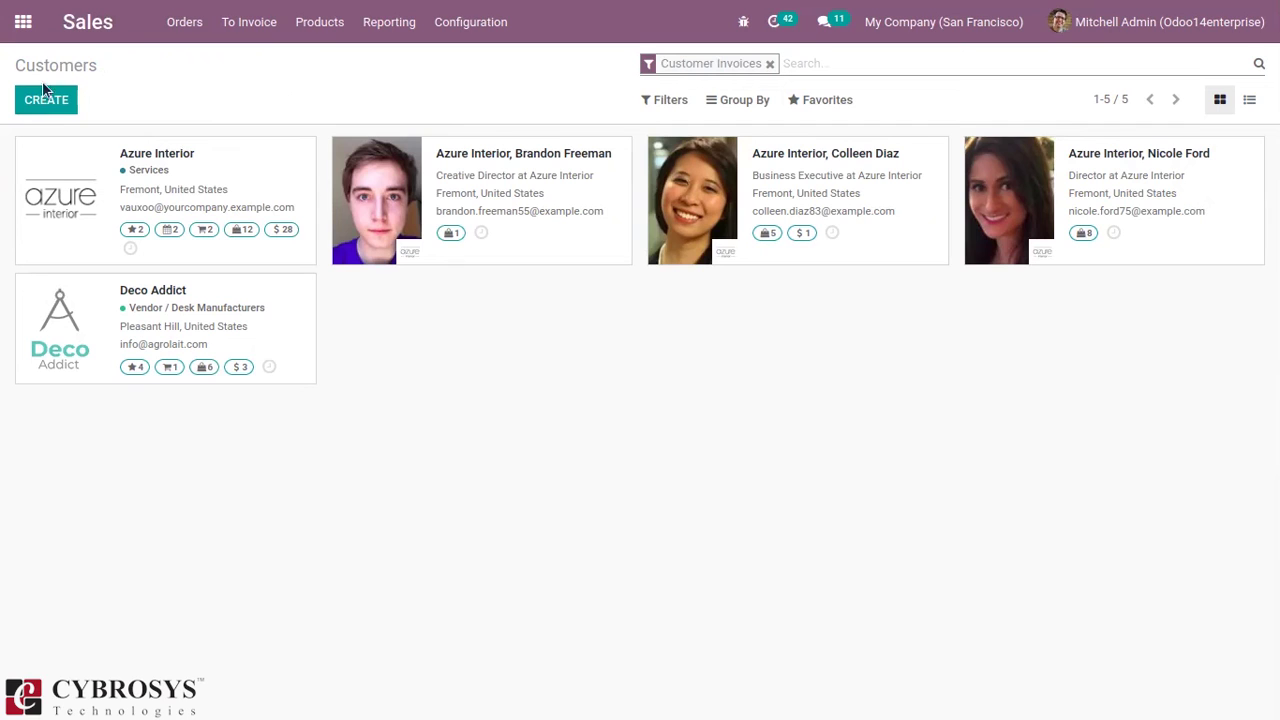
left_click(265, 179)
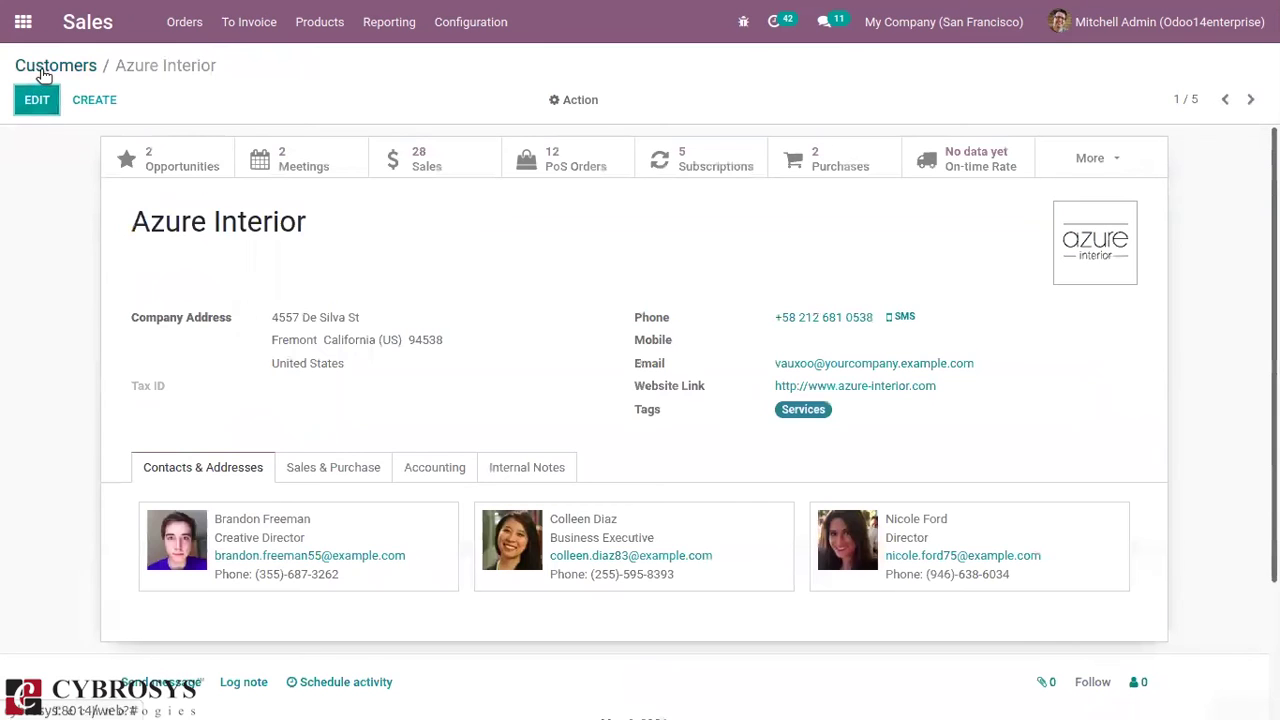
left_click(43, 65)
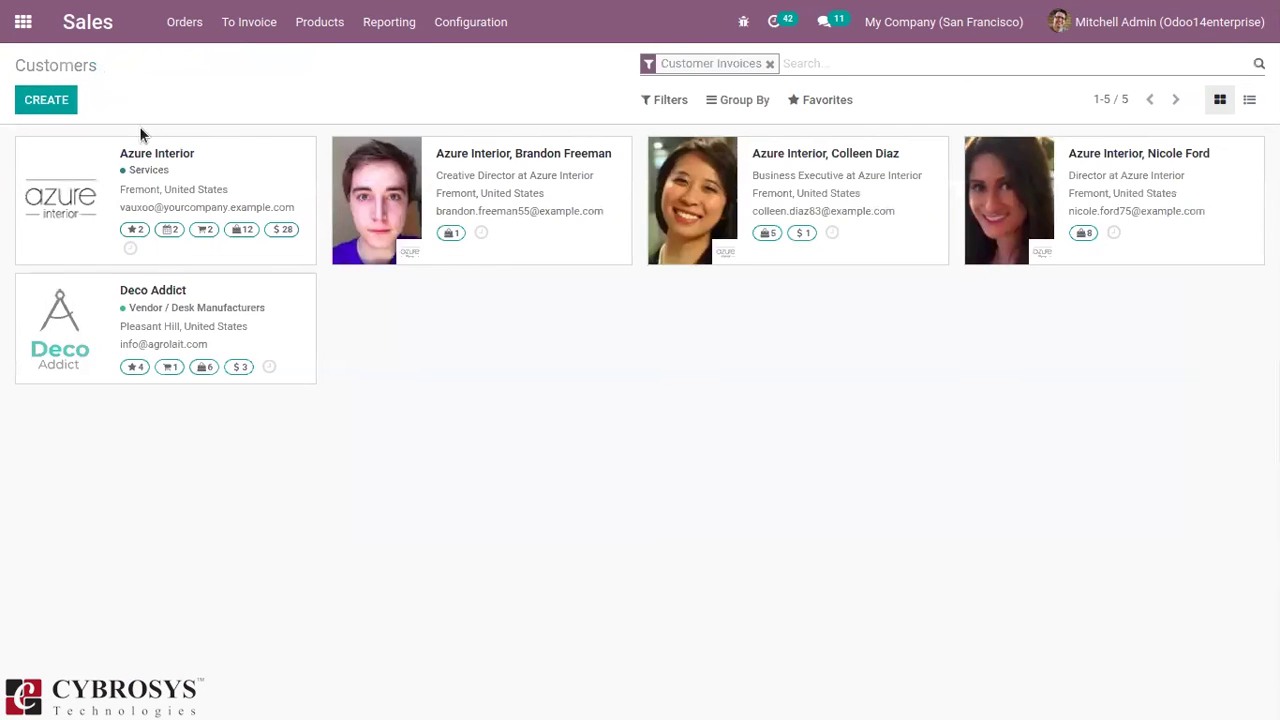
left_click(234, 180)
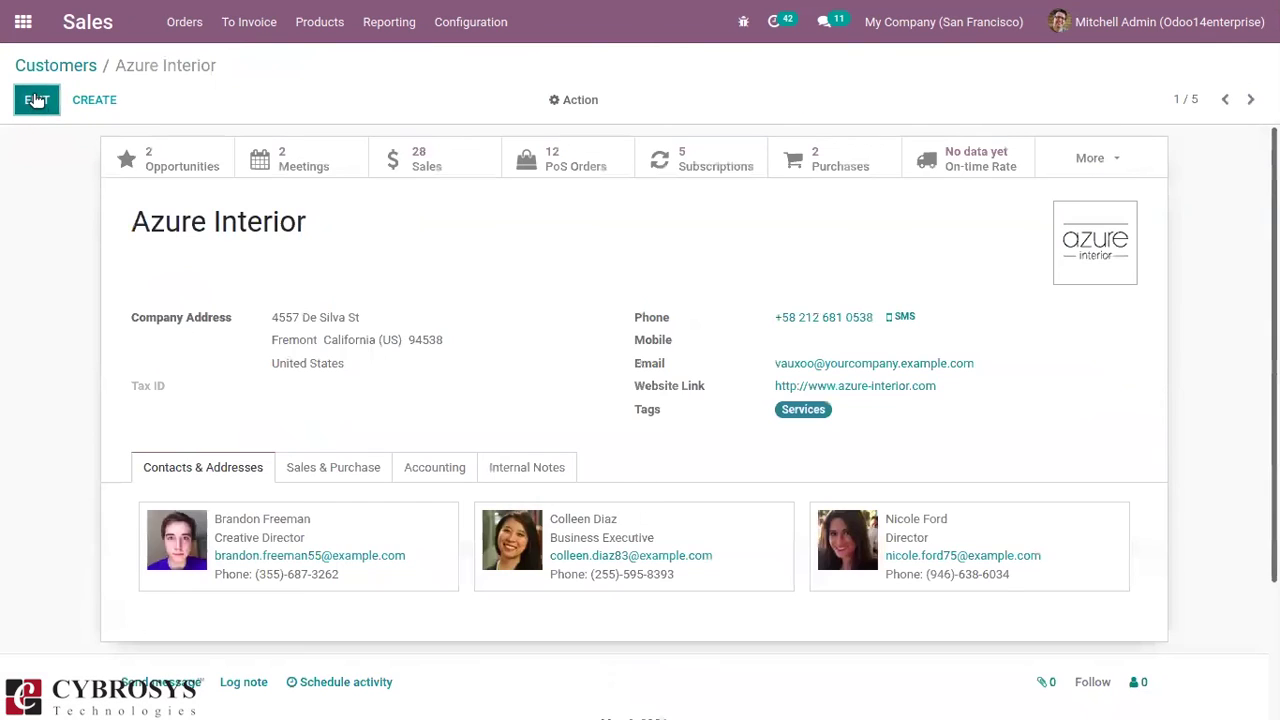
Step: Start a new delivery address for Azure Interior, then abandon it and return to Customers
left_click(38, 100)
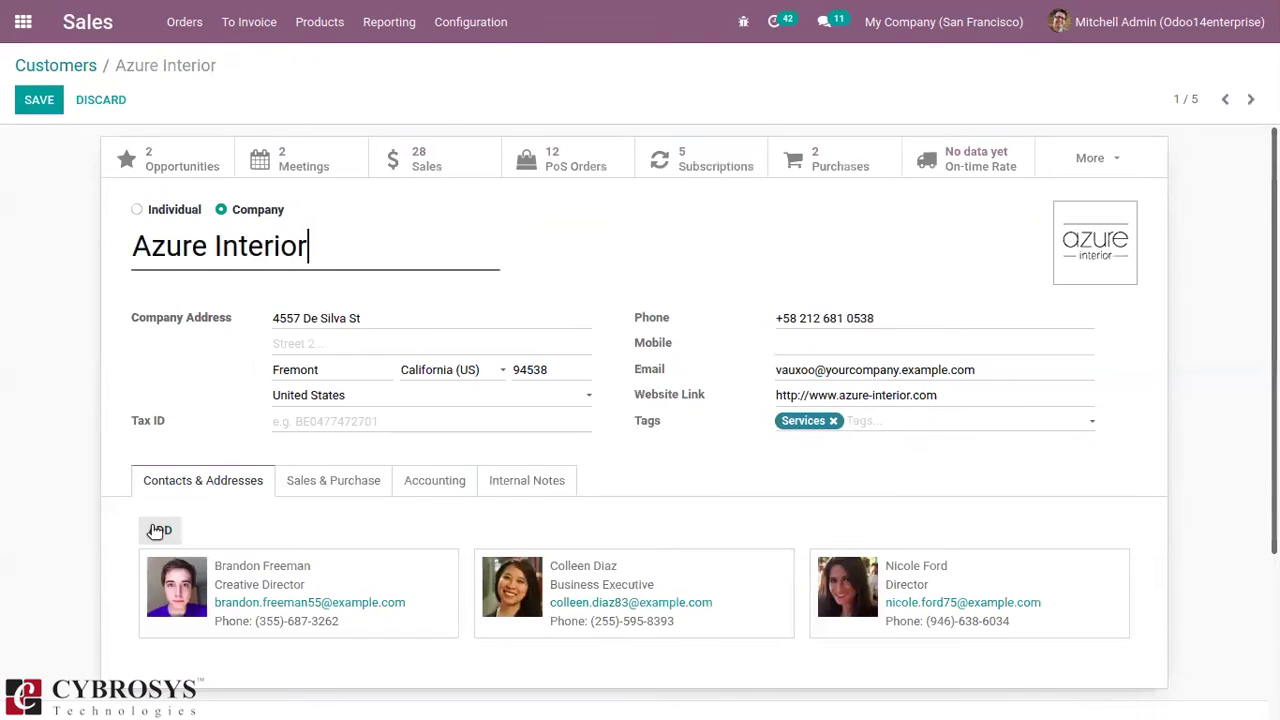
left_click(158, 531)
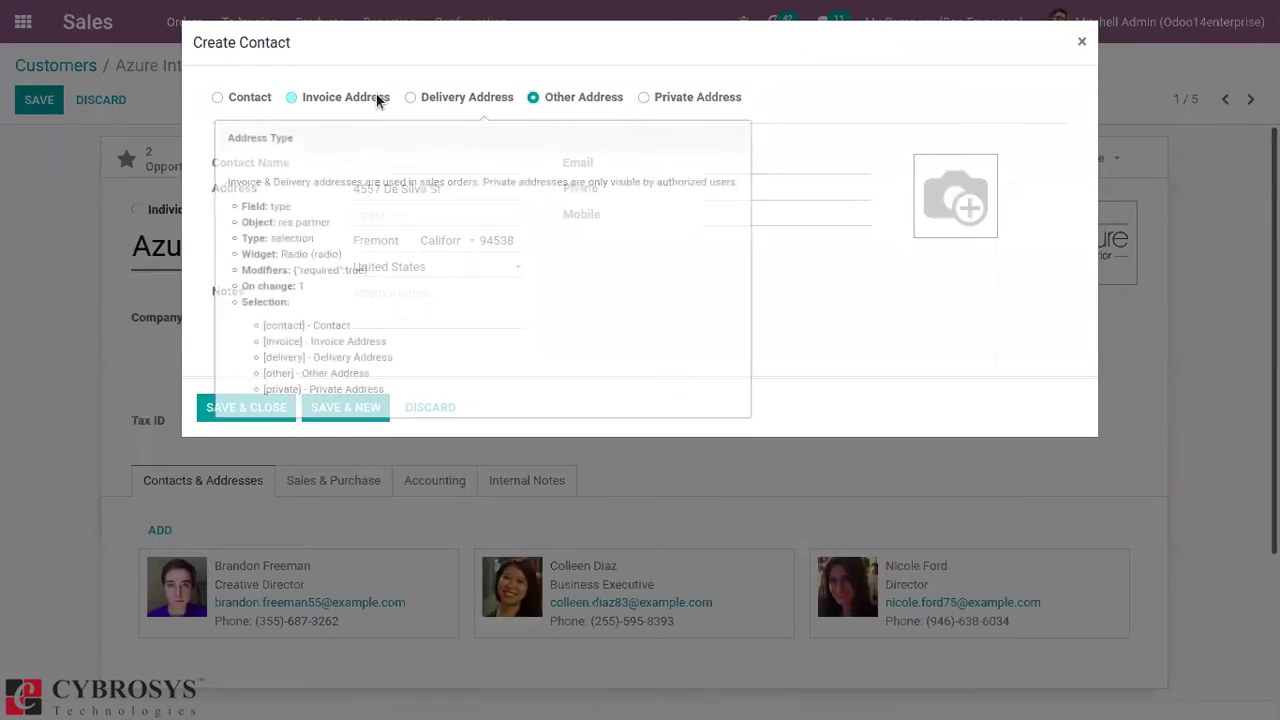
left_click(376, 96)
left_click(449, 102)
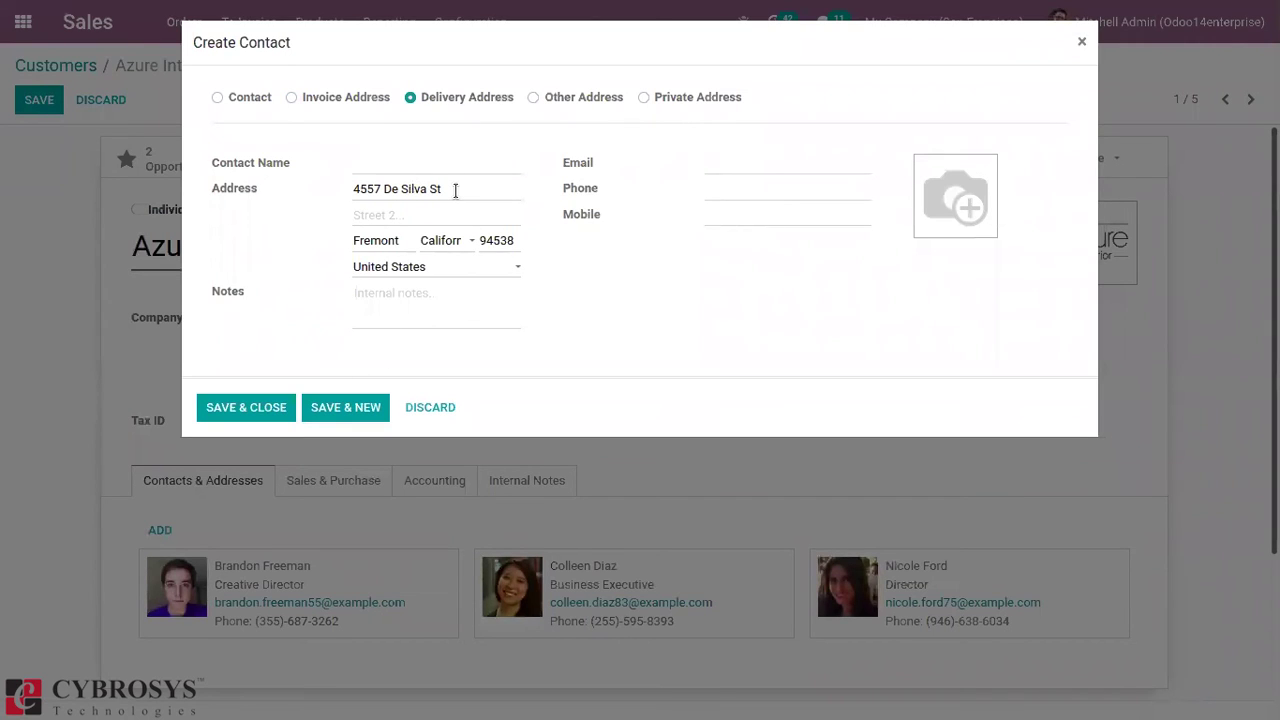
left_click(455, 190)
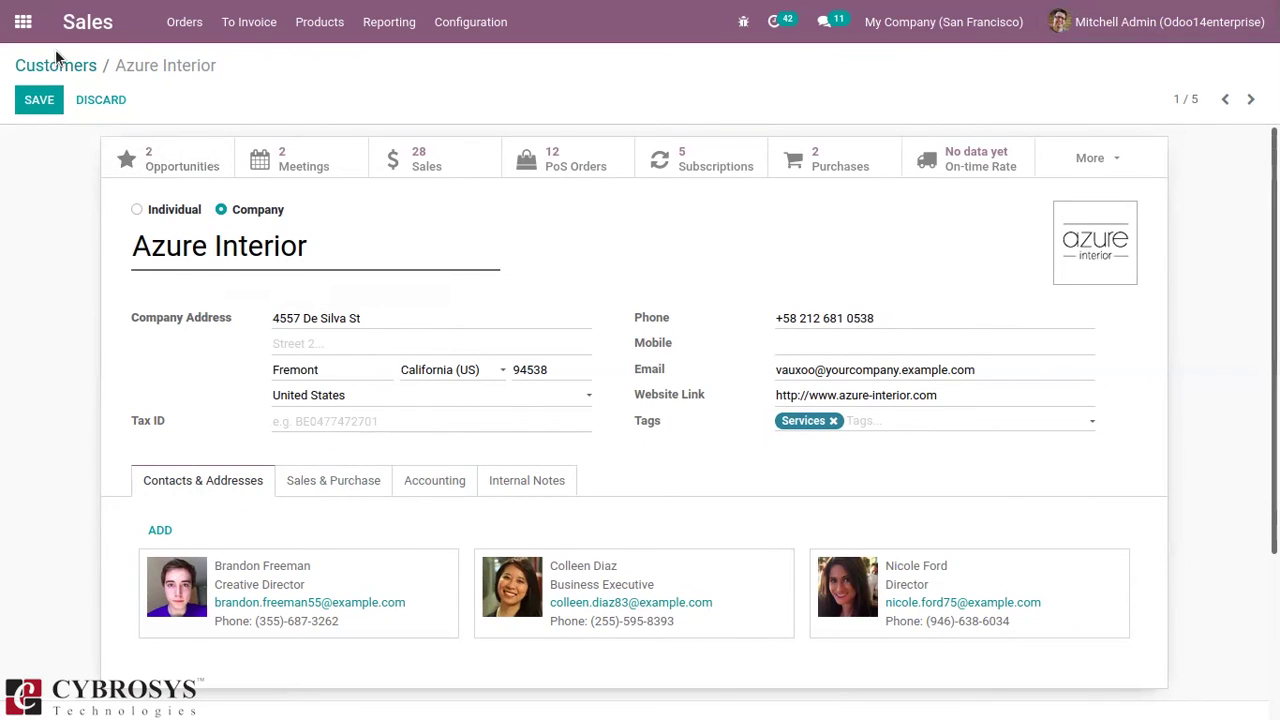
left_click(82, 67)
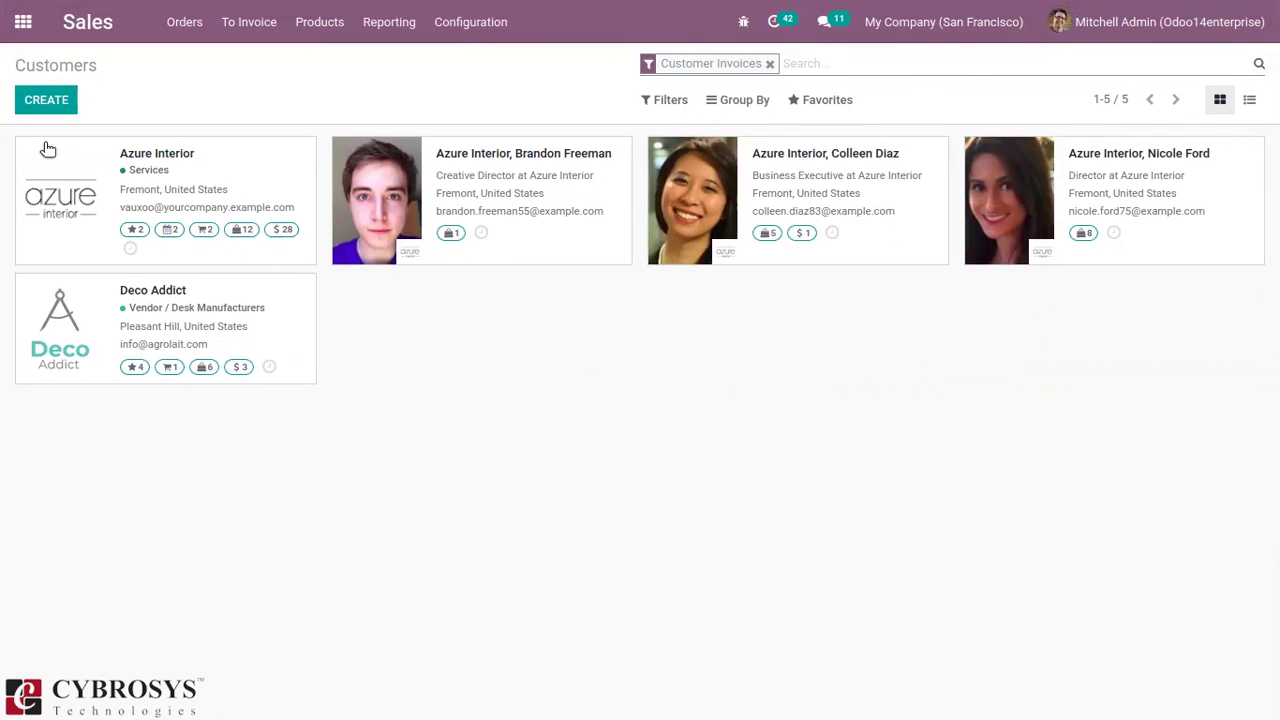
Step: Go to Orders > Quotations to view all 37 quotations, S00068 first
left_click(190, 24)
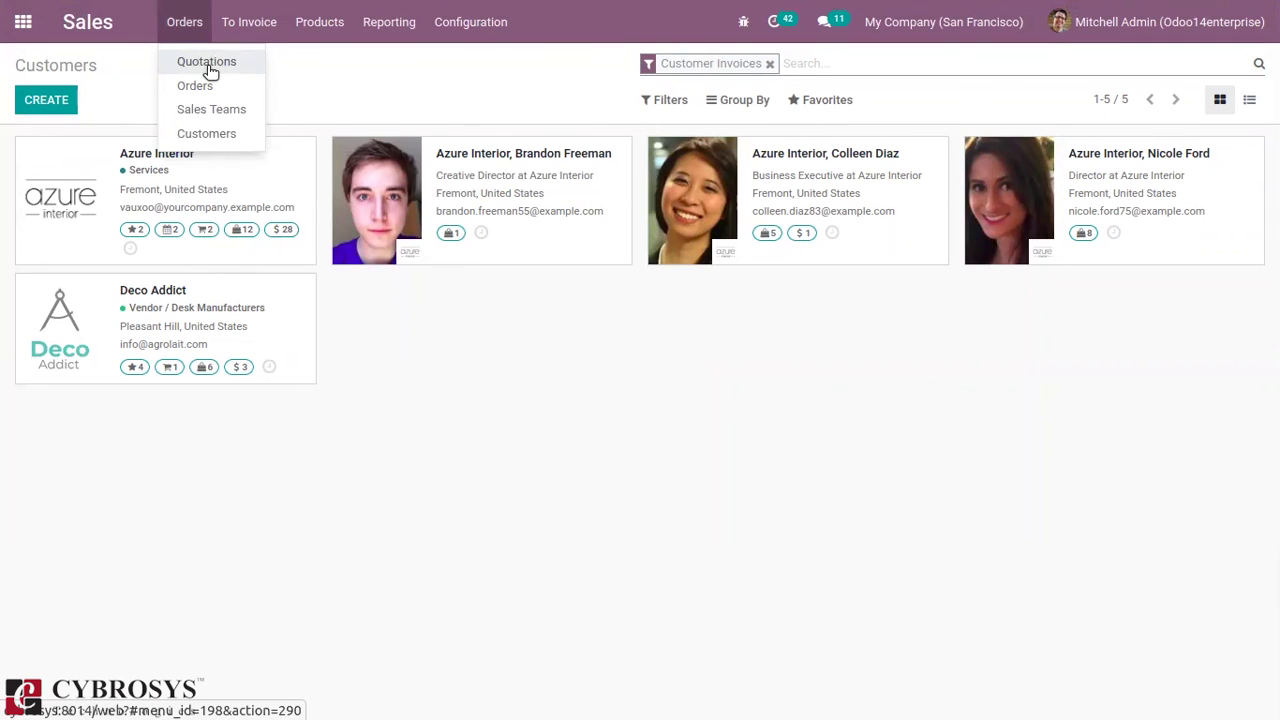
left_click(207, 63)
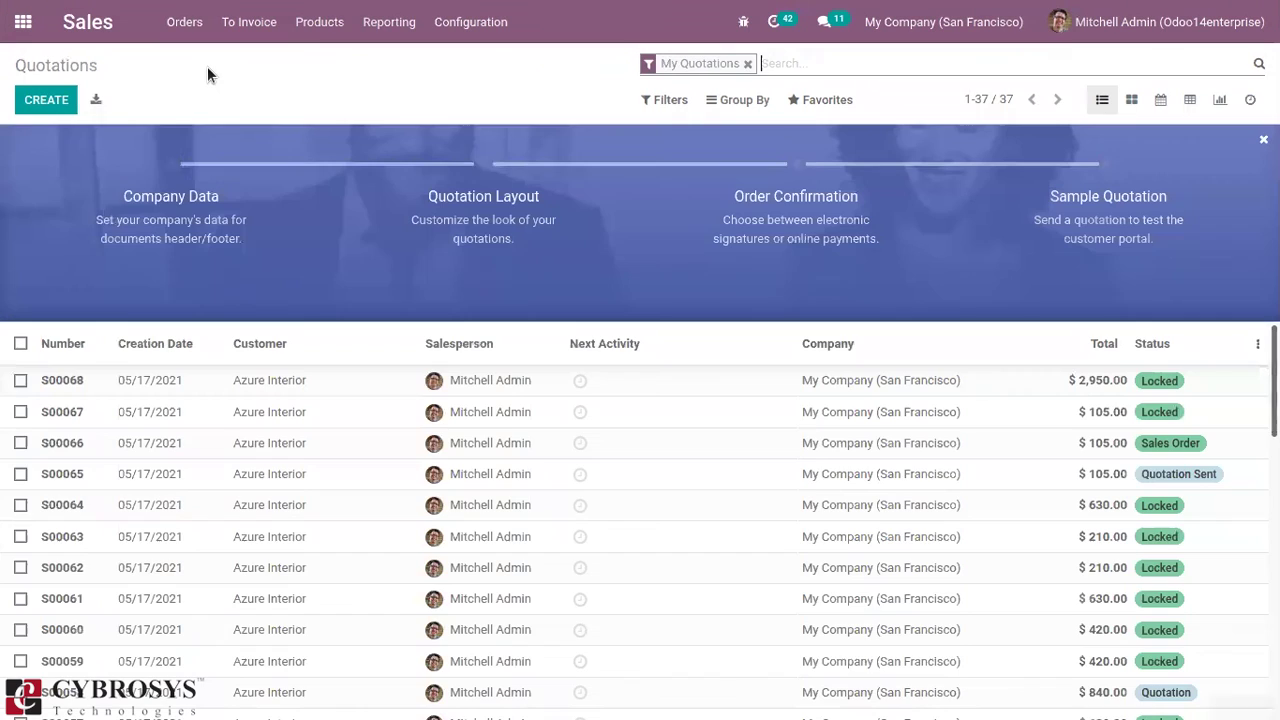